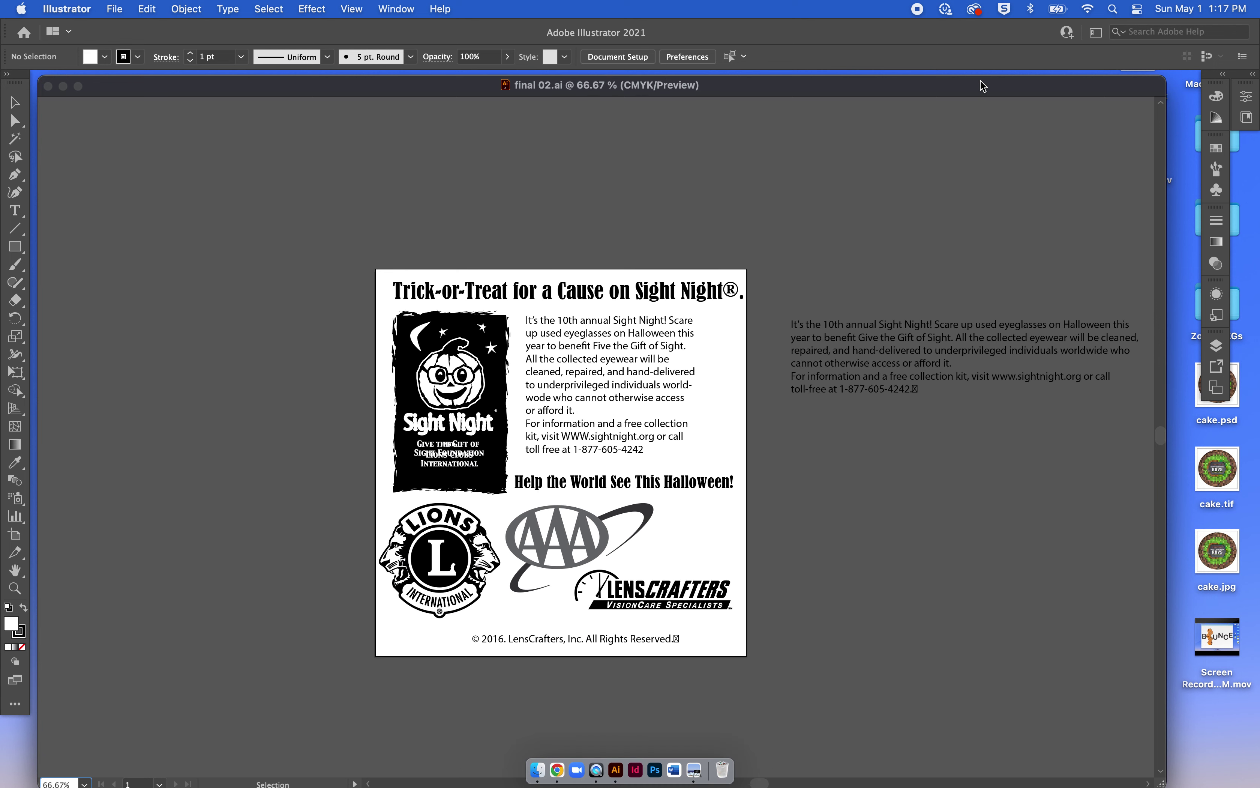
# Show the rulers around the Sight Night ad's artboard.
pyautogui.scroll(-3, 833, 381)
pyautogui.hscroll(2, 833, 380)
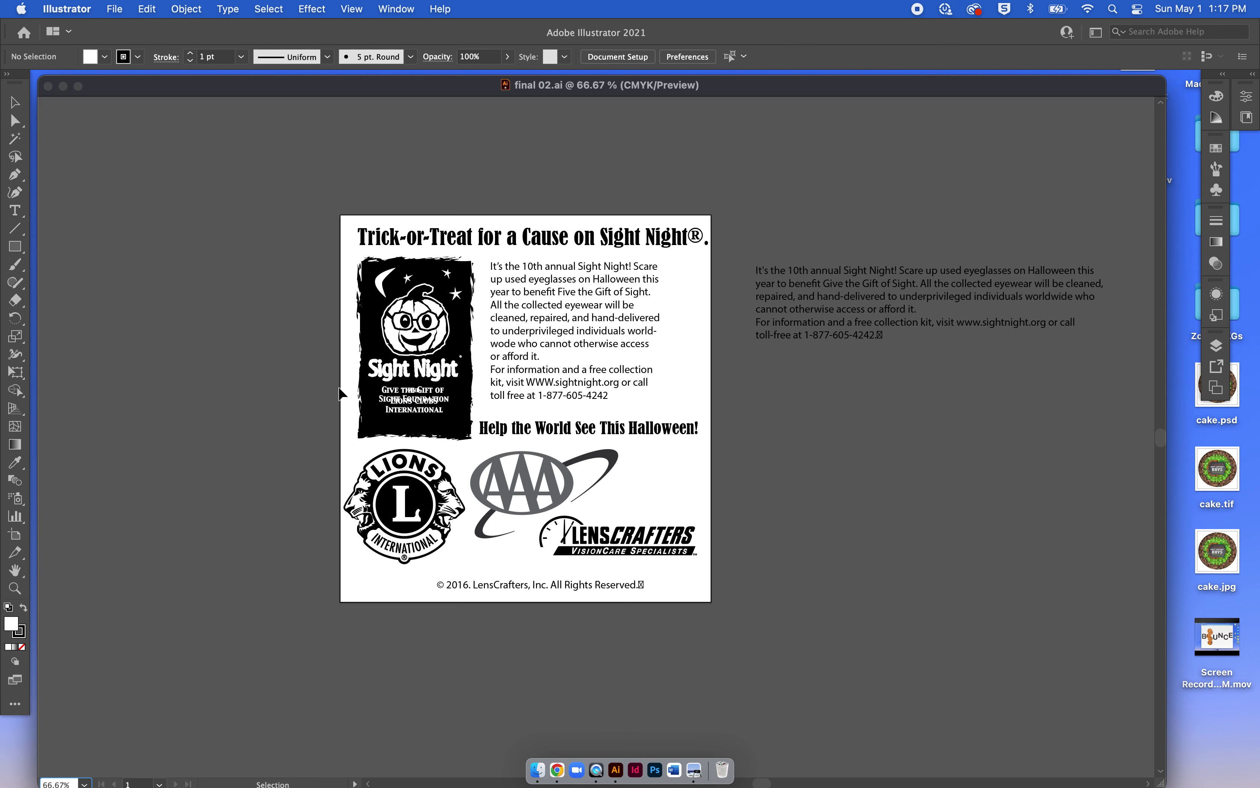
pyautogui.press('super+r')
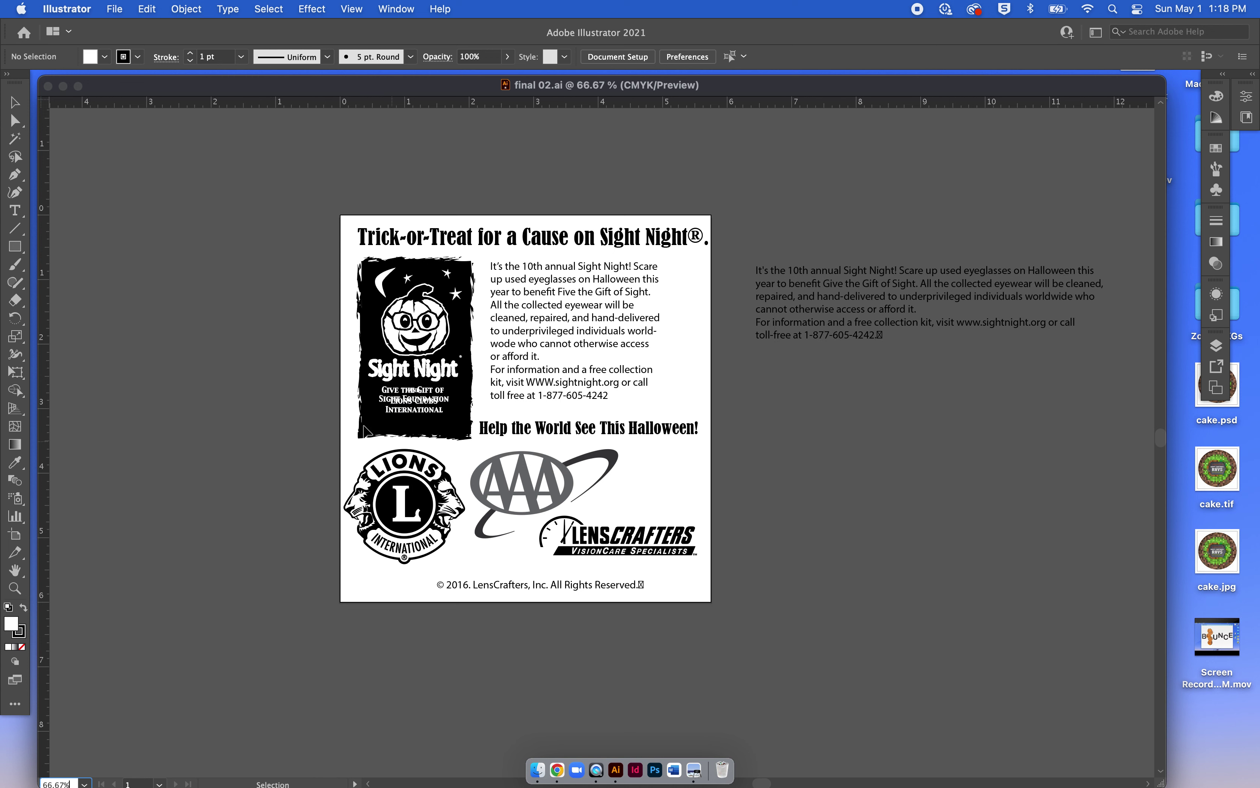
pyautogui.hscroll(2, 311, 382)
pyautogui.scroll(-1, 311, 382)
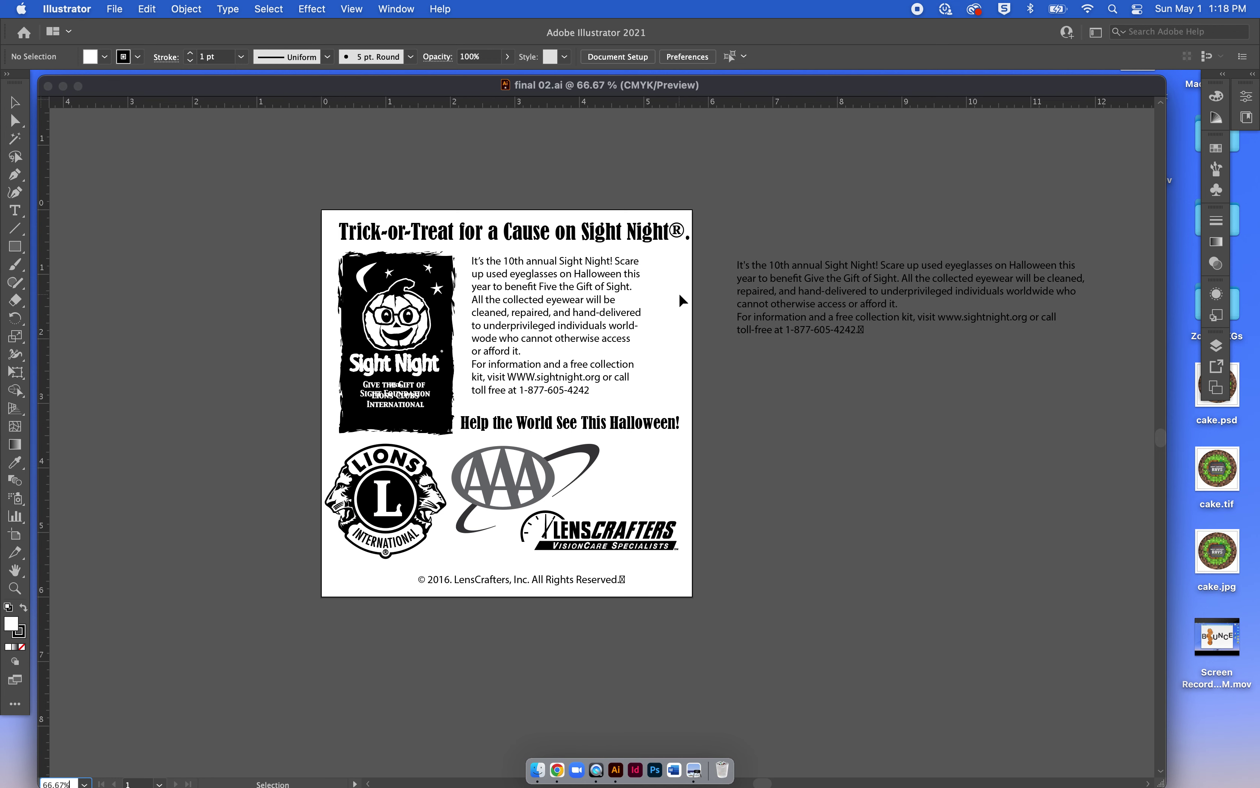
# Set the registered trademark symbol in the Trick-or-Treat headline to a font size of 10 pt.
pyautogui.press('super+equal')
pyautogui.scroll(2, 694, 300)
pyautogui.hscroll(-2, 694, 300)
pyautogui.scroll(1, 694, 300)
pyautogui.hscroll(-1, 694, 300)
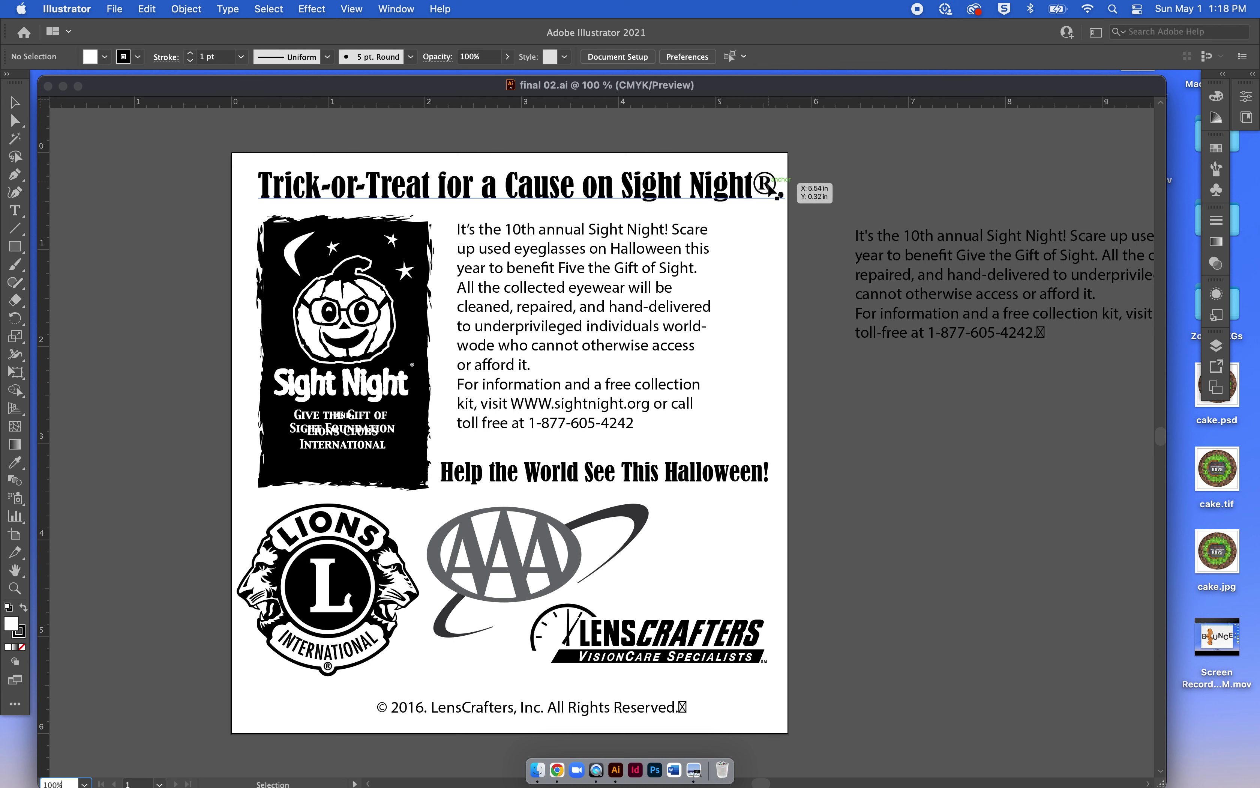
pyautogui.doubleClick(755, 182)
pyautogui.moveTo(754, 184); pyautogui.dragTo(778, 185)
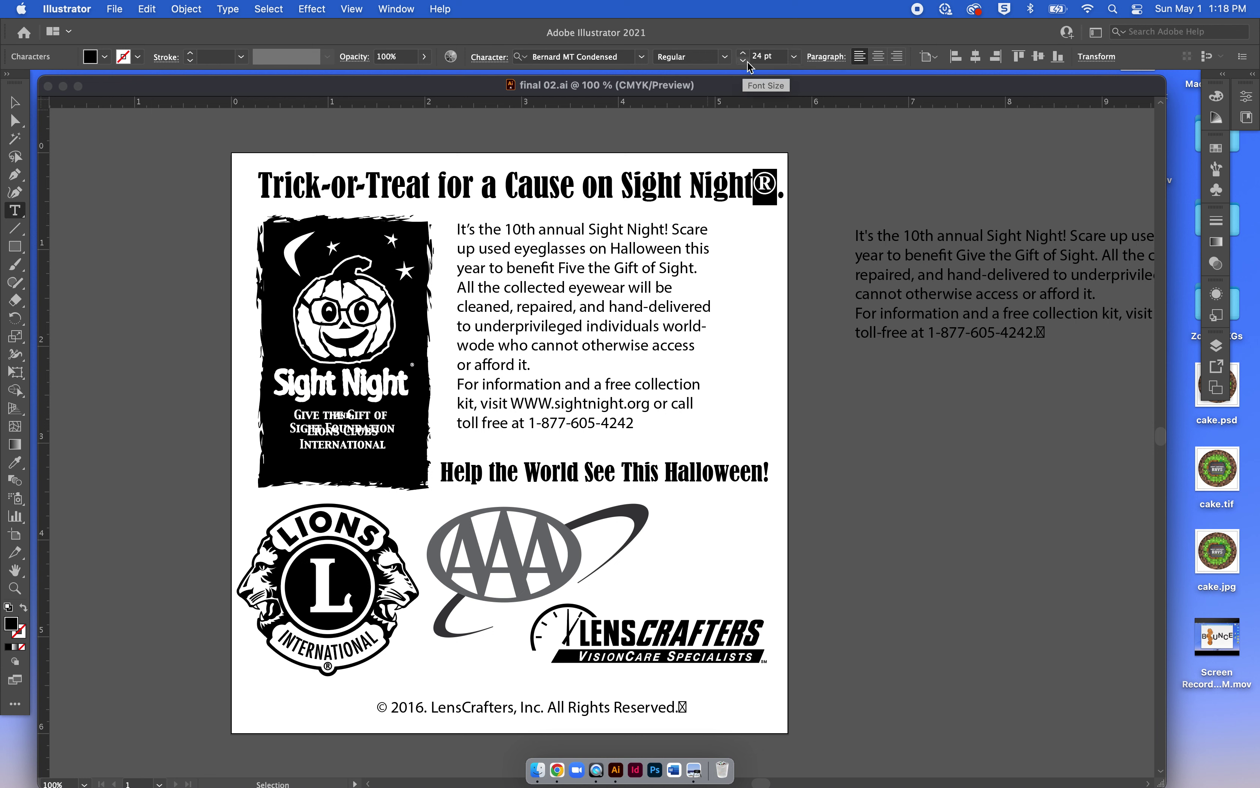
pyautogui.click(793, 57)
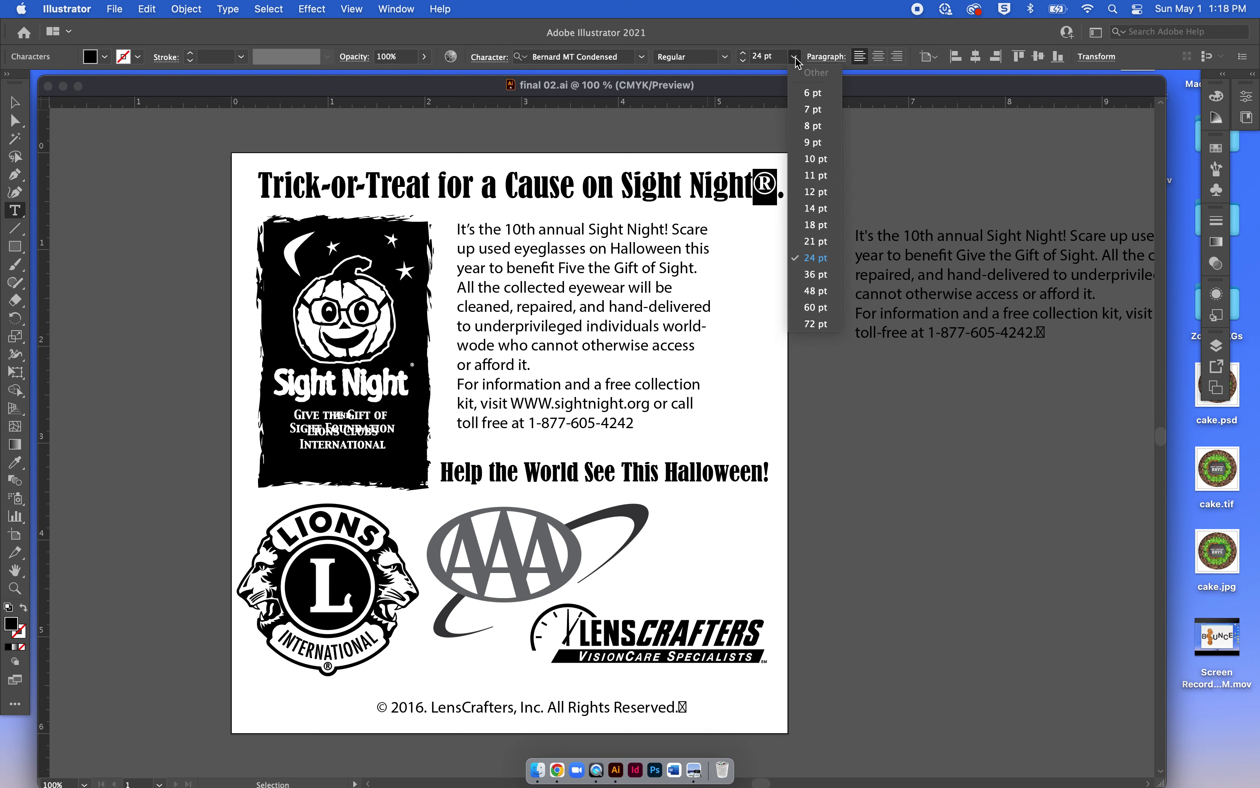
pyautogui.click(816, 159)
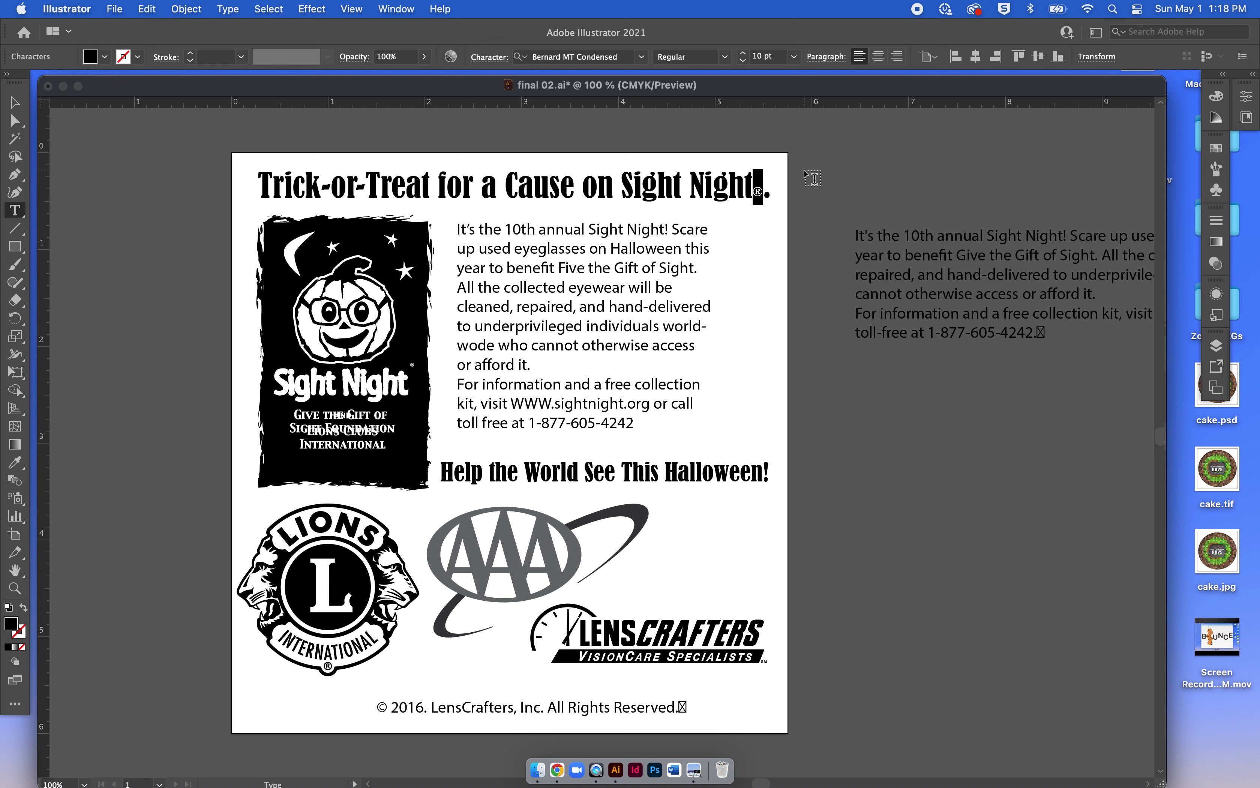
# Raise the baseline shift of the headline's registered trademark symbol so it sits level with the tops of the letters.
pyautogui.click(489, 59)
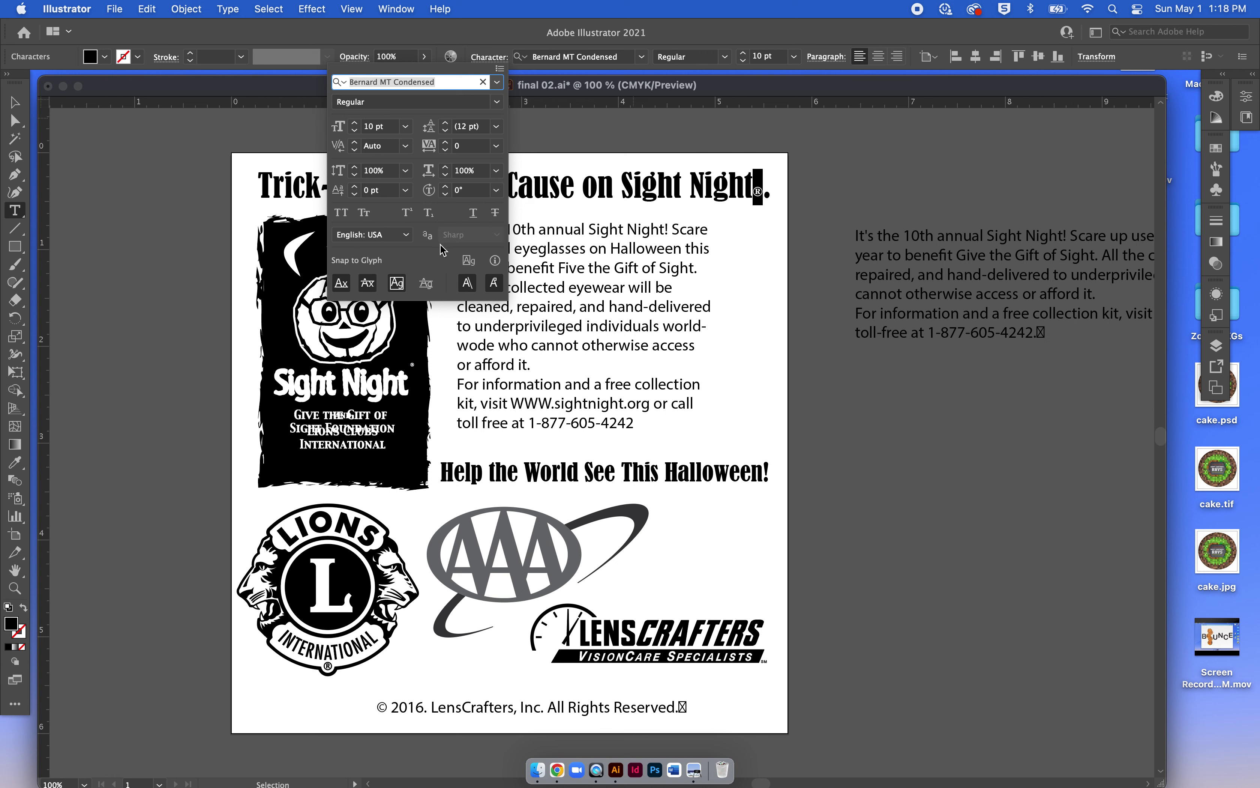
pyautogui.click(356, 186)
pyautogui.click(356, 186)
pyautogui.click(355, 187)
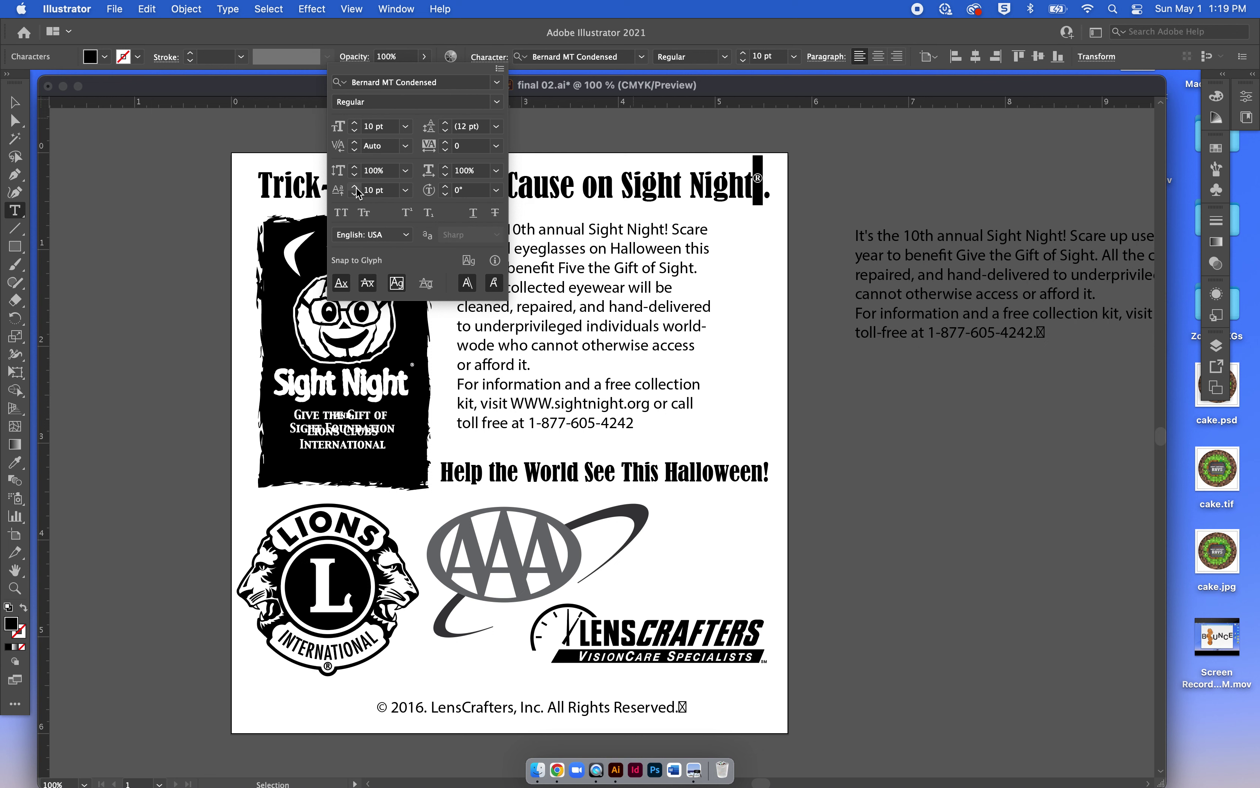
pyautogui.click(355, 187)
pyautogui.click(356, 187)
pyautogui.click(847, 277)
pyautogui.click(850, 277)
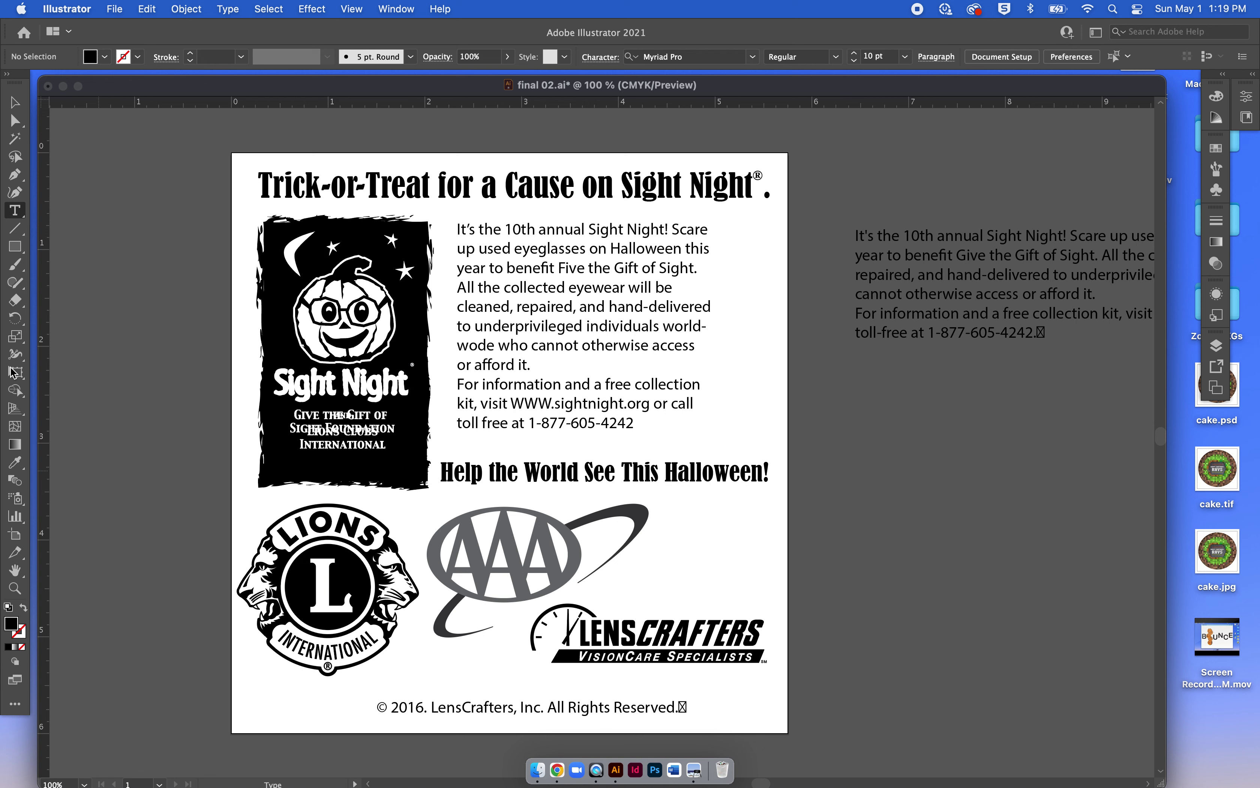
# Set the LensCrafters copyright line to 10 pt and move it to the artboard's lower right, aligned with the LensCrafters logo's right edge.
pyautogui.click(15, 102)
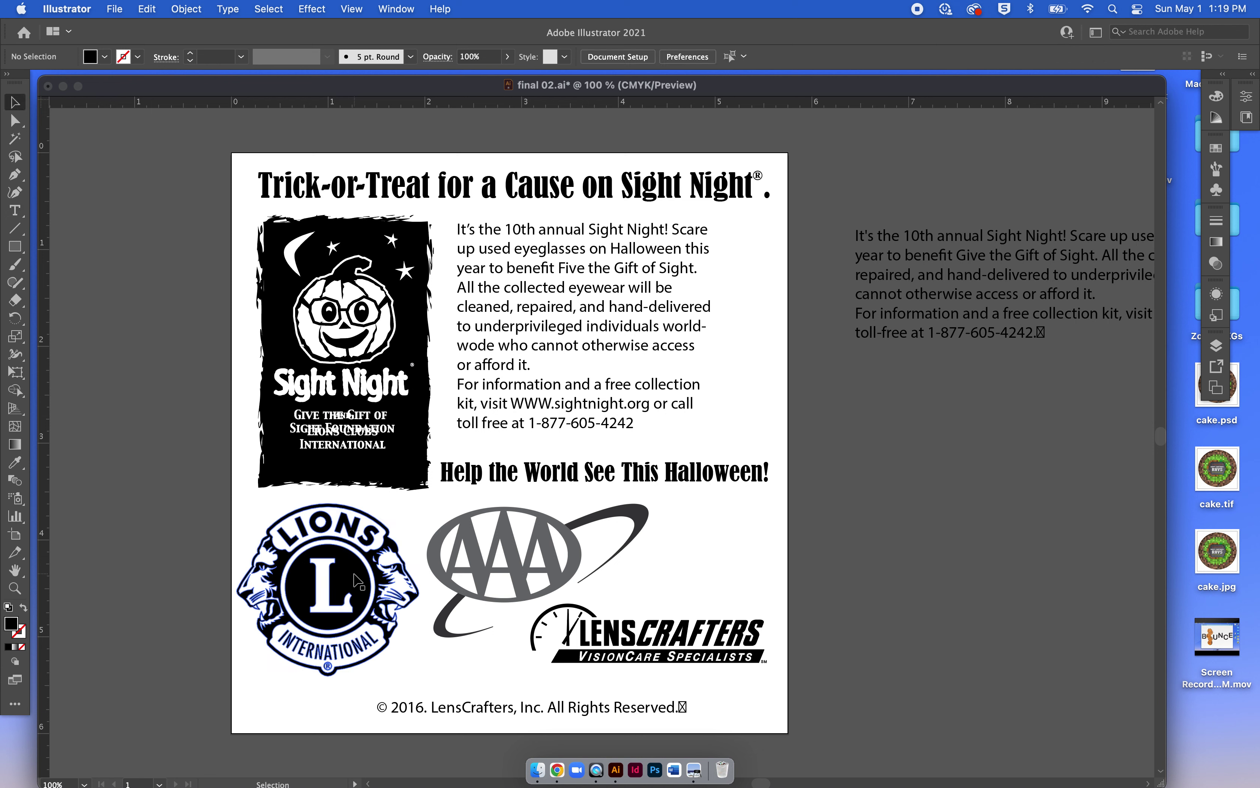
pyautogui.click(490, 708)
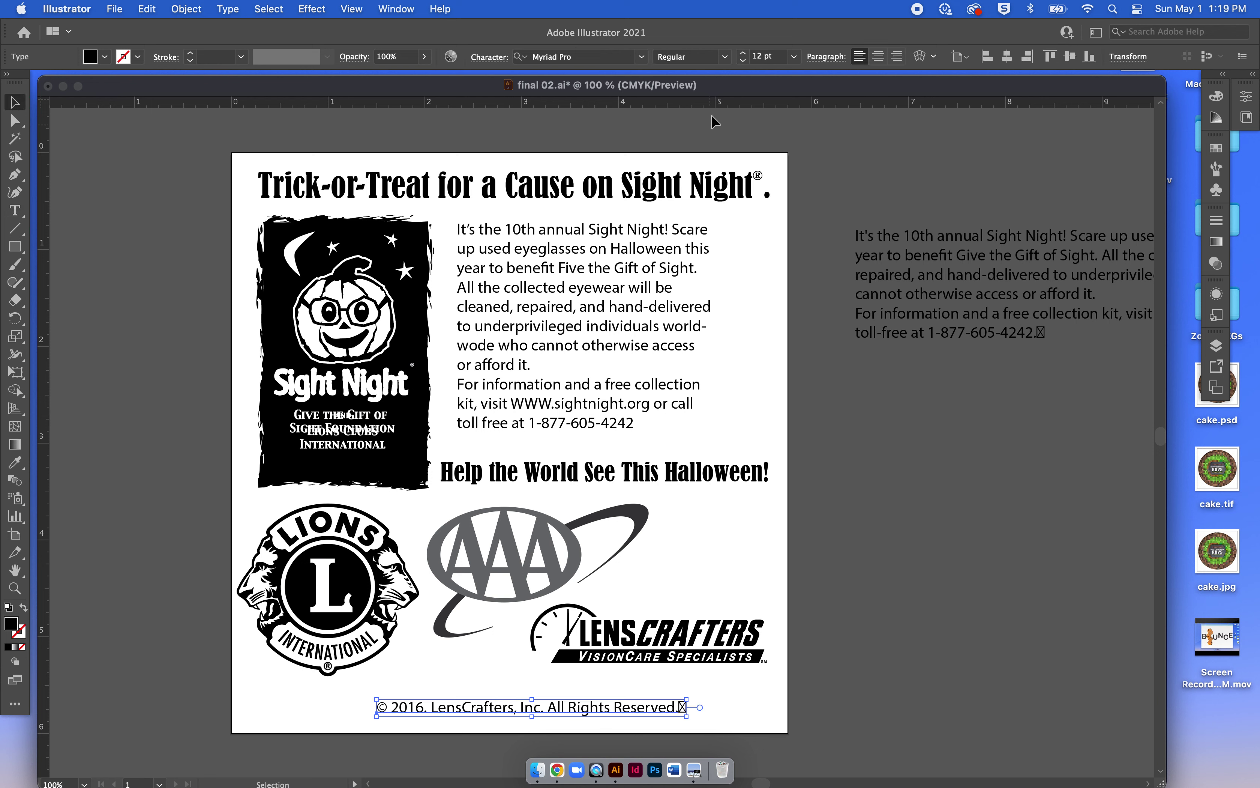
pyautogui.click(743, 61)
pyautogui.click(743, 60)
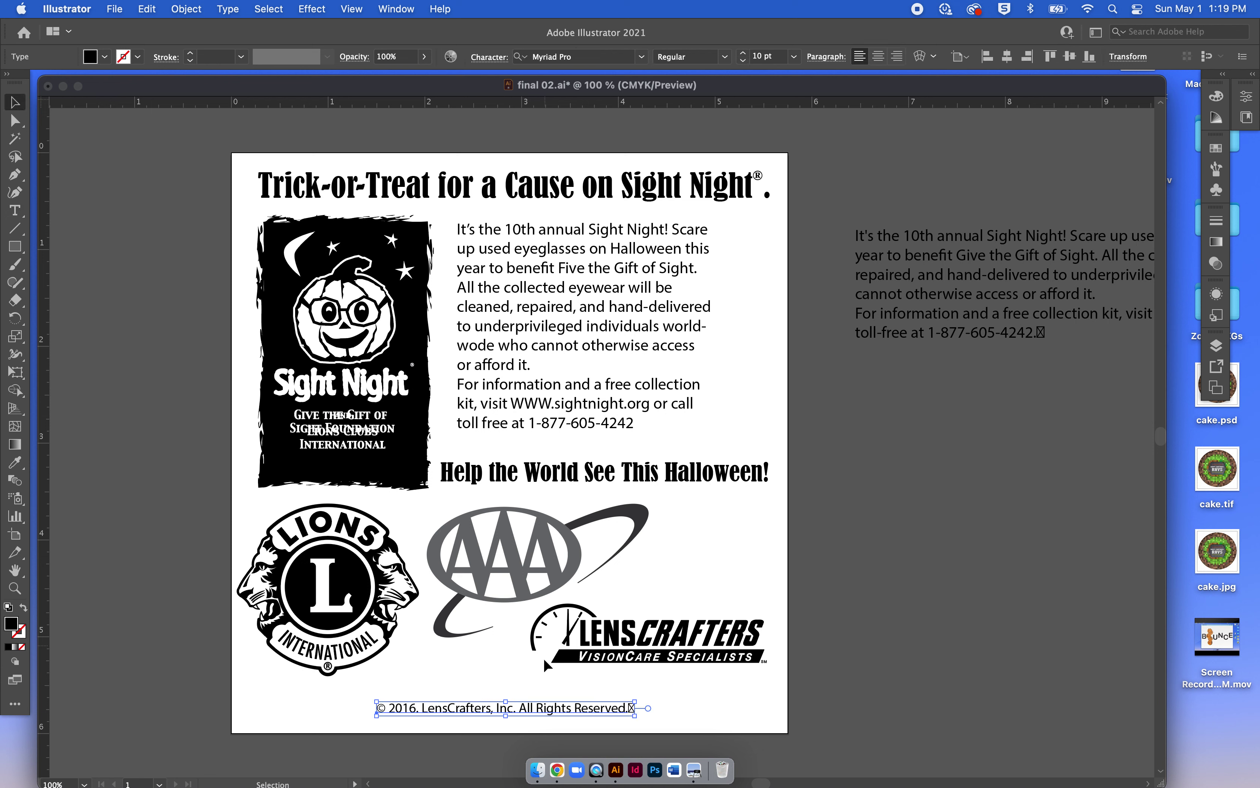
pyautogui.moveTo(604, 707); pyautogui.dragTo(733, 712)
pyautogui.click(892, 683)
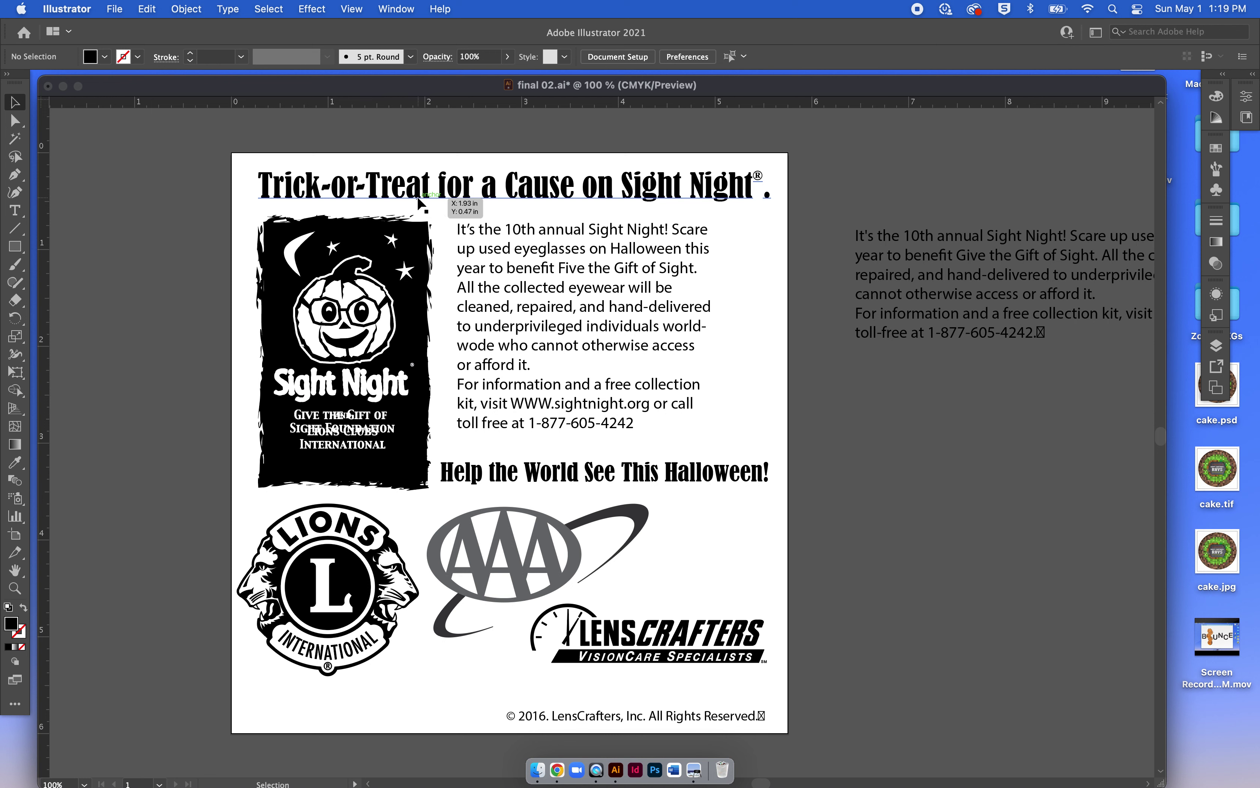
# Reposition the Sight Night, Lions Clubs International and Give the Gift of Sight Foundation lettering within the black pumpkin graphic.
pyautogui.moveTo(404, 396); pyautogui.dragTo(336, 379)
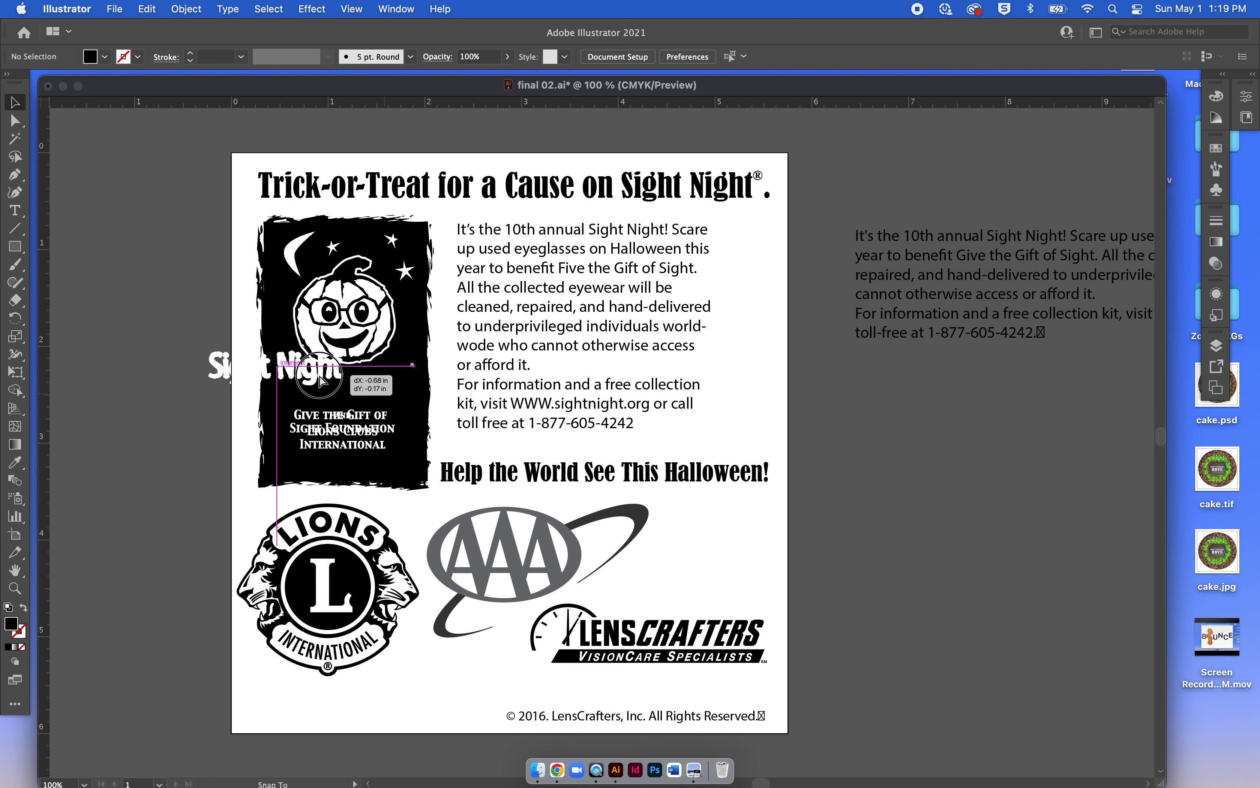
pyautogui.moveTo(374, 428)
pyautogui.mouseDown()
pyautogui.moveTo(372, 404)
pyautogui.moveTo(371, 448)
pyautogui.mouseUp()
pyautogui.moveTo(329, 379); pyautogui.dragTo(389, 396)
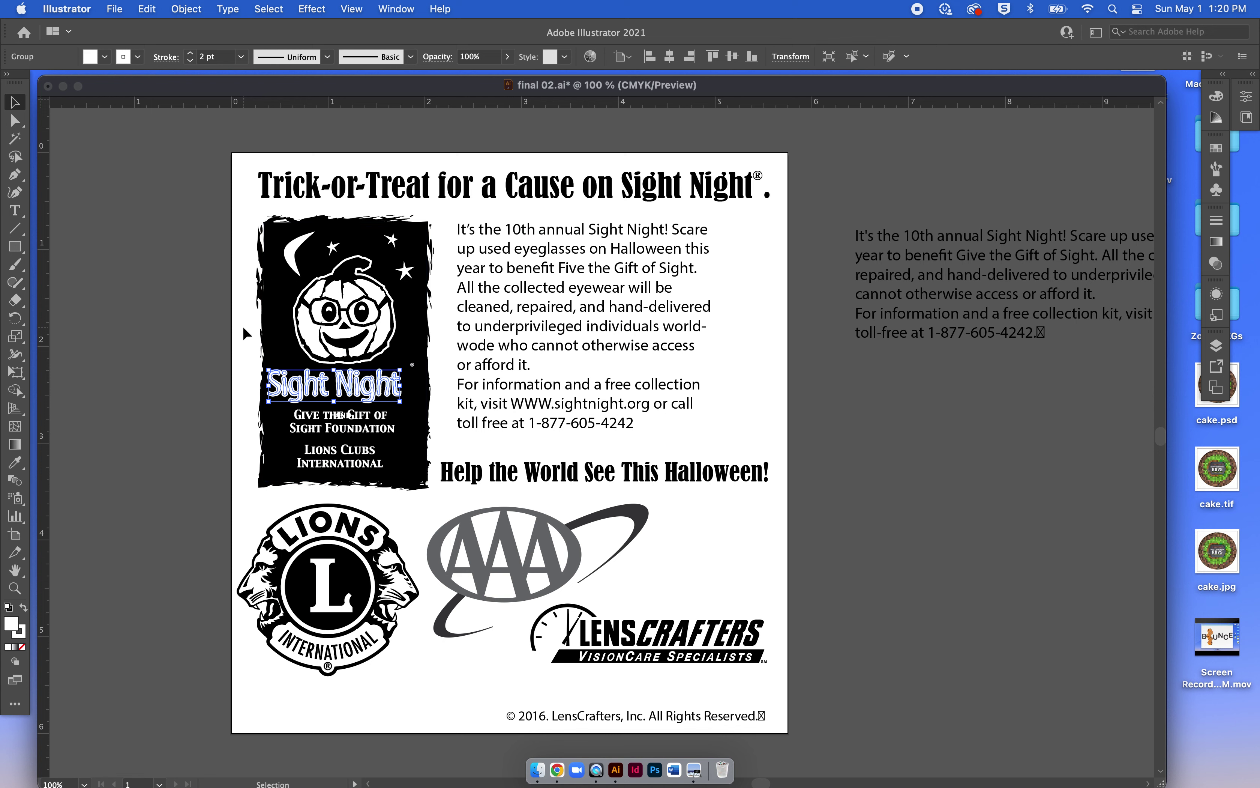
pyautogui.moveTo(353, 423); pyautogui.dragTo(380, 440)
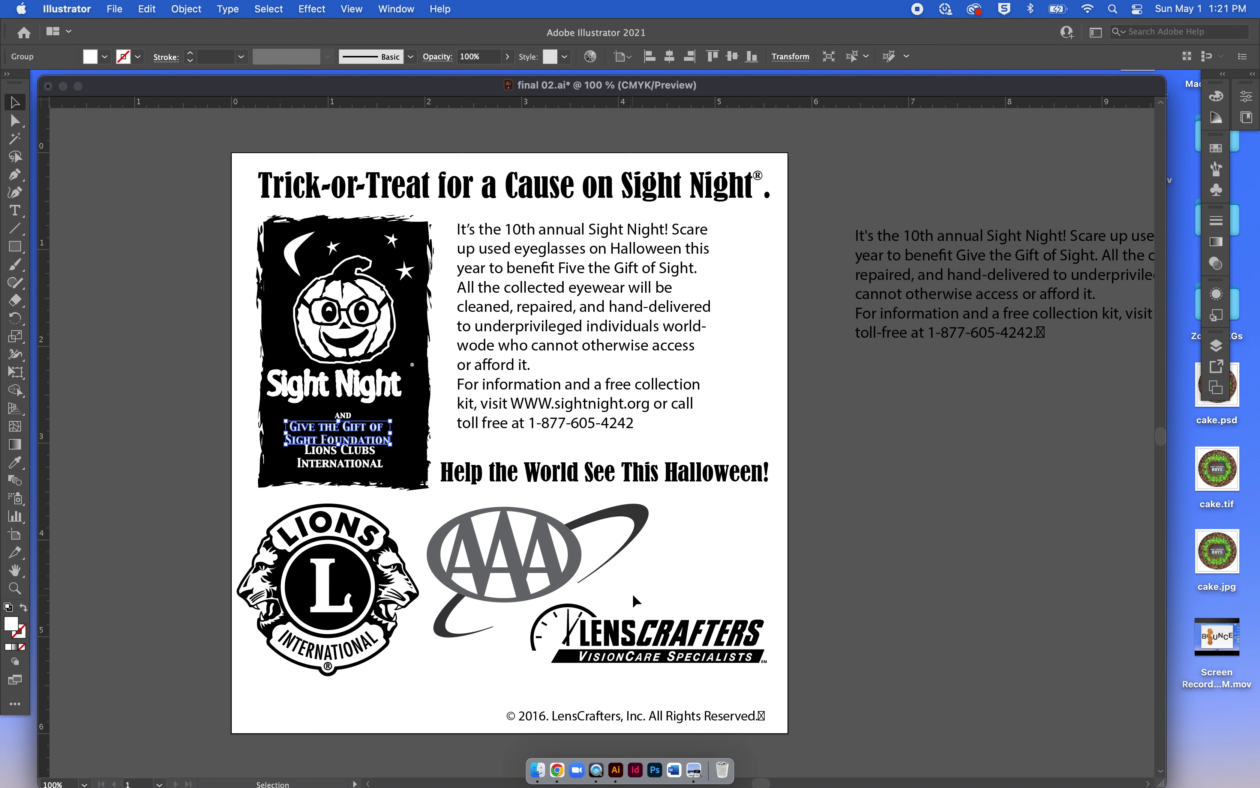
# Move the AAA logo slightly up and right, close beneath the Help the World See This Halloween line, and select the LensCrafters logo.
pyautogui.moveTo(567, 537); pyautogui.dragTo(589, 519)
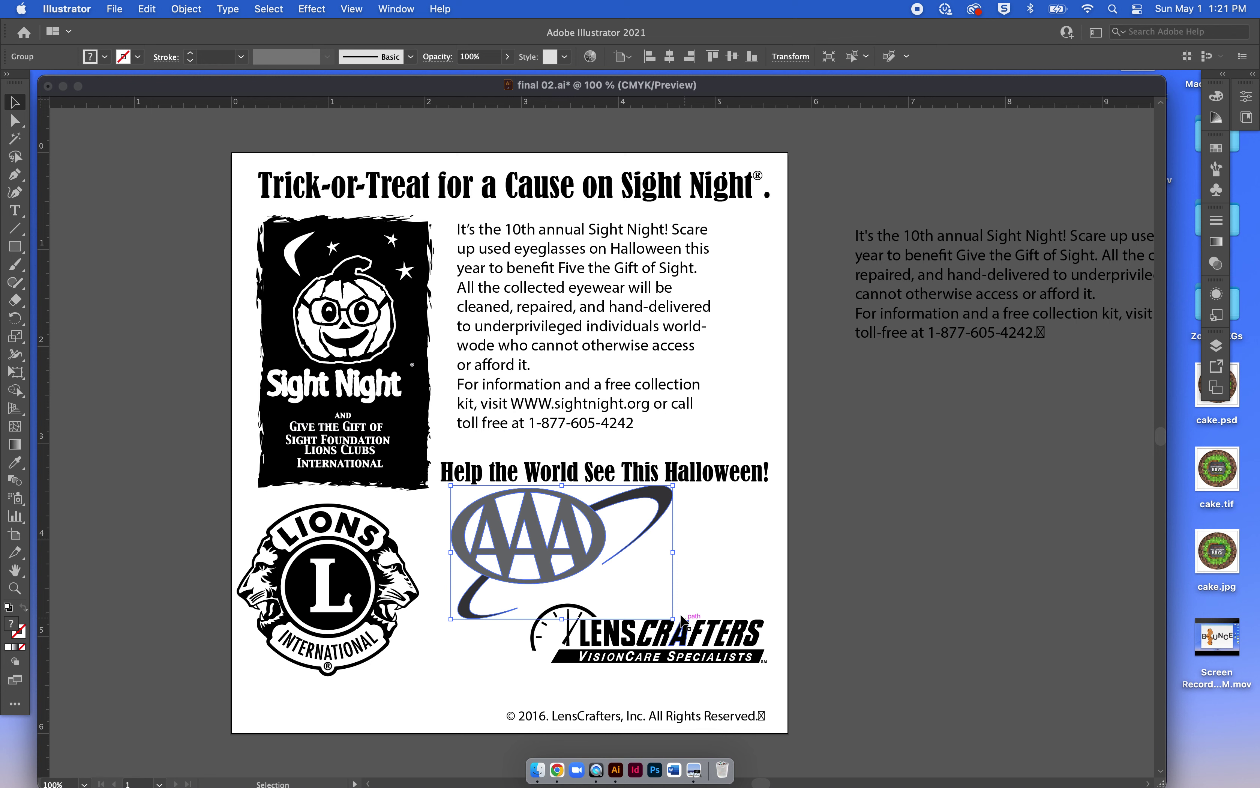
pyautogui.press('a')
pyautogui.click(779, 520)
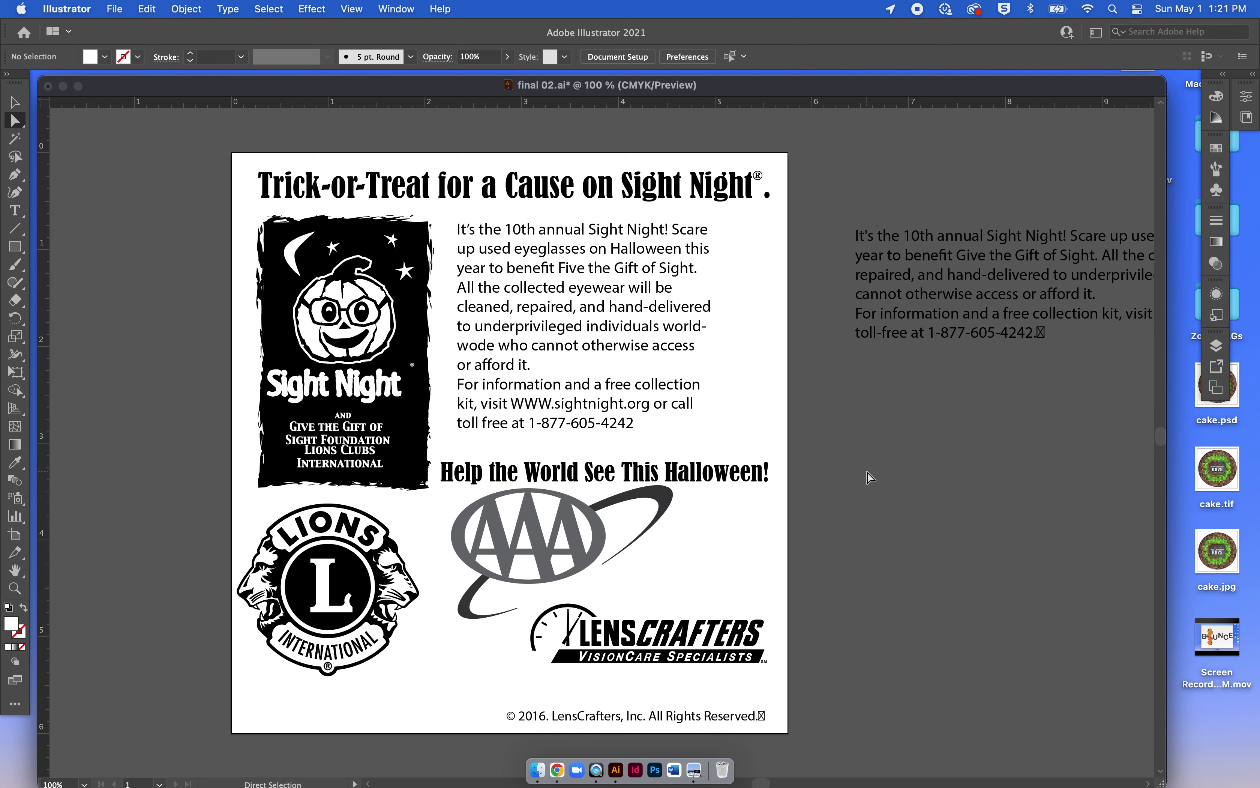
pyautogui.press('v')
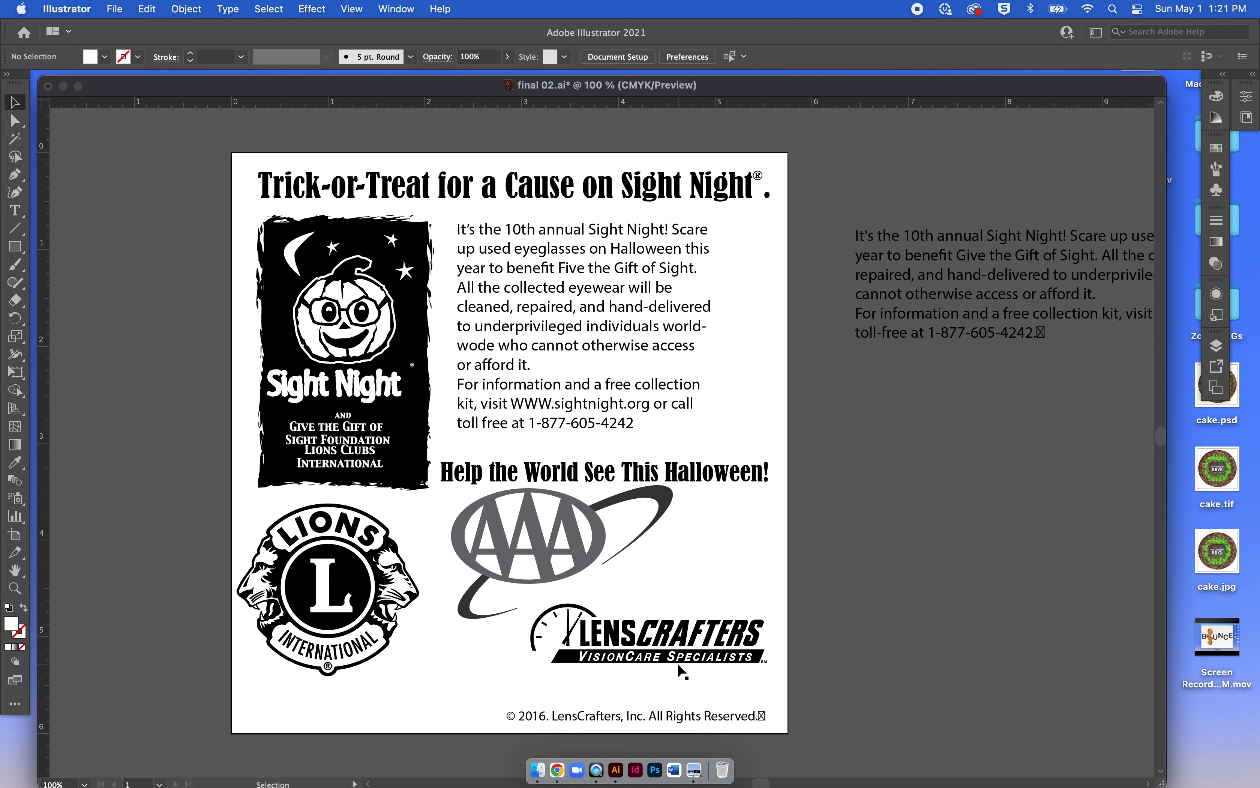
pyautogui.click(679, 661)
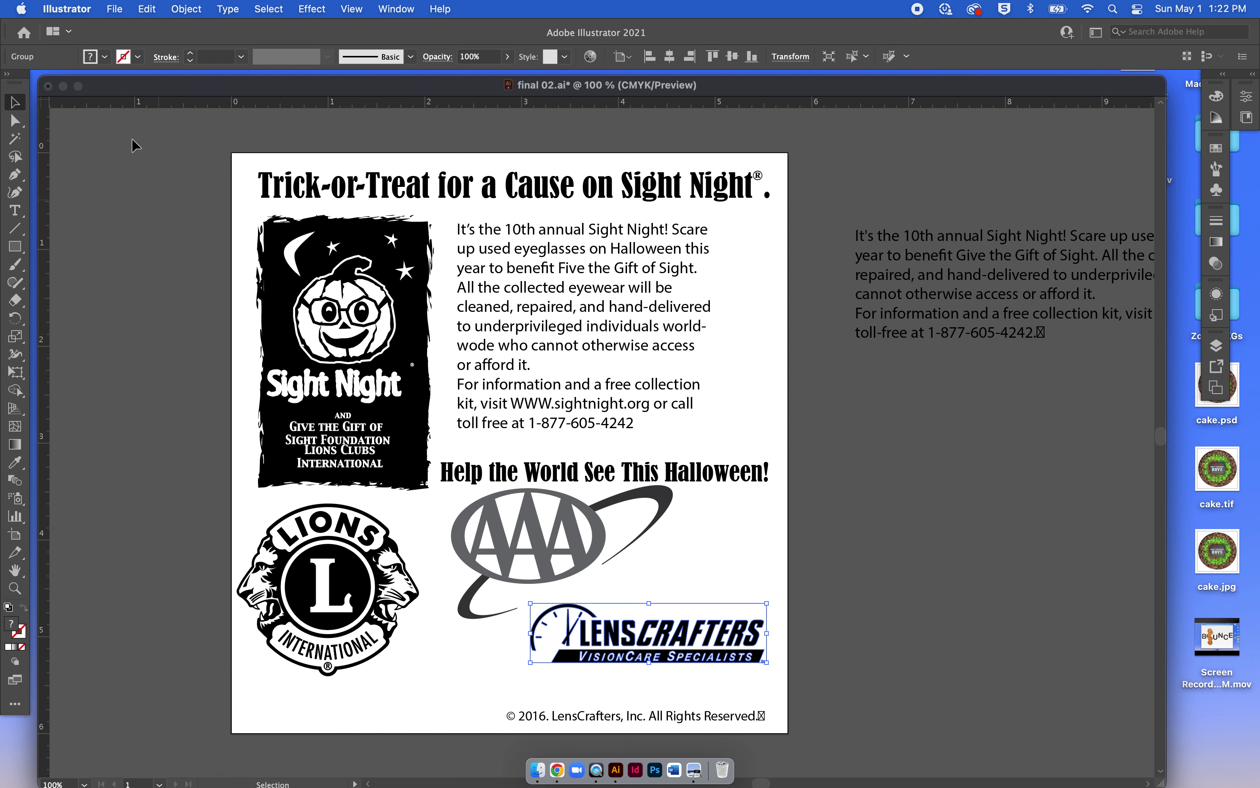
# Hide Illustrator, switch to Preview and bring the ad with the large slab-serif Sight Night title forward for review.
pyautogui.click(67, 9)
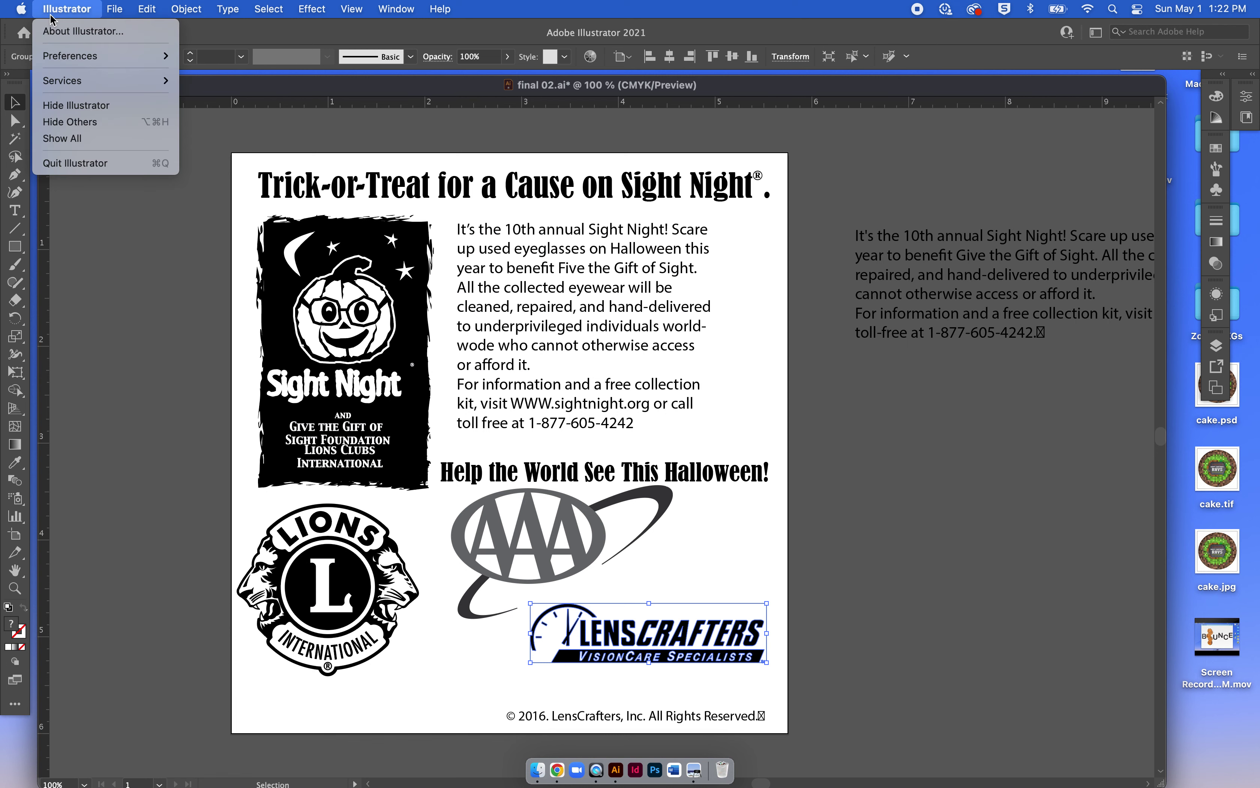
pyautogui.click(73, 105)
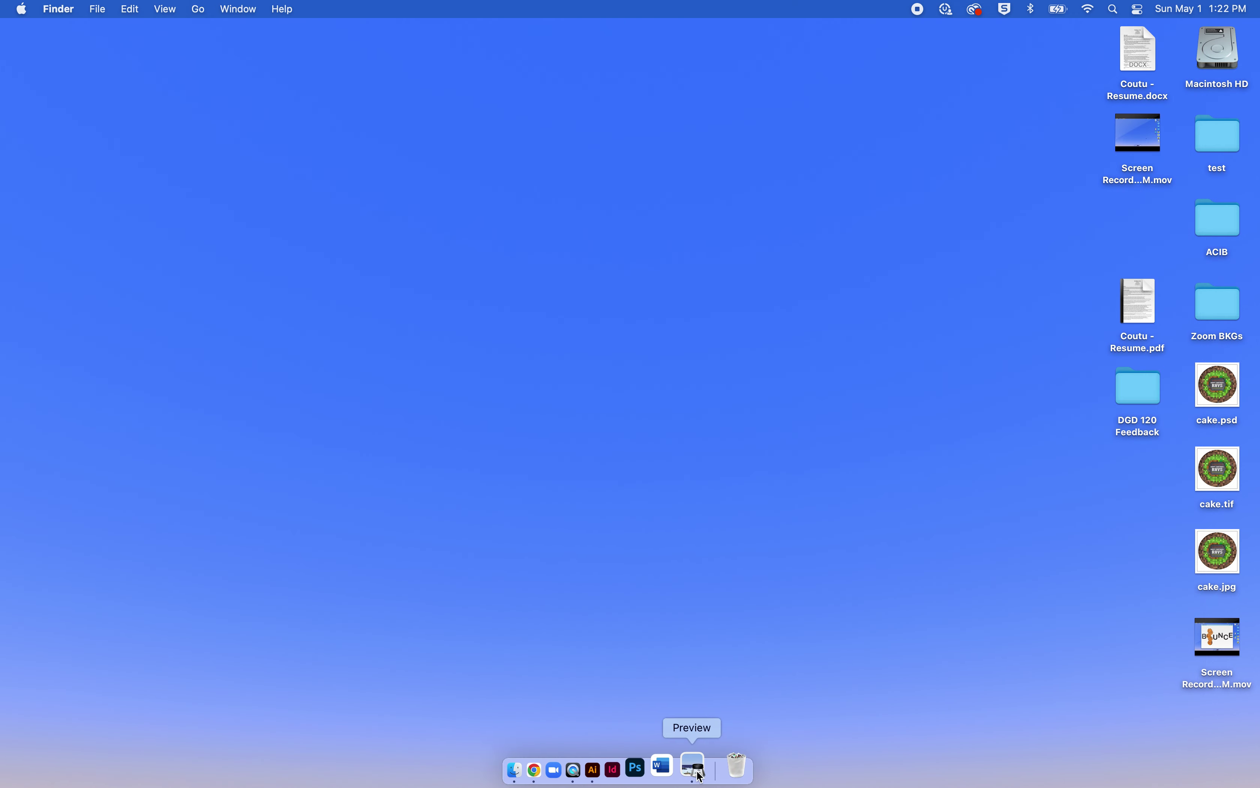
pyautogui.click(693, 767)
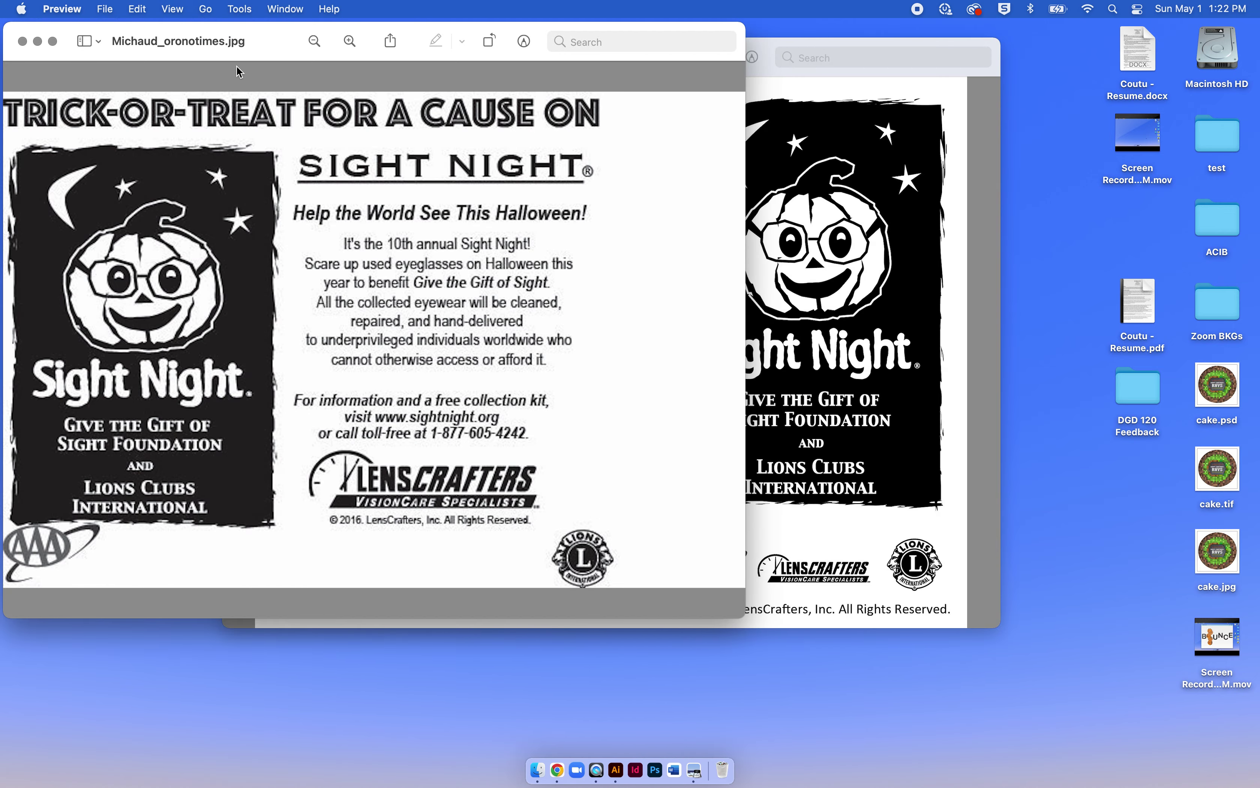
pyautogui.click(827, 145)
pyautogui.moveTo(504, 57); pyautogui.dragTo(511, 98)
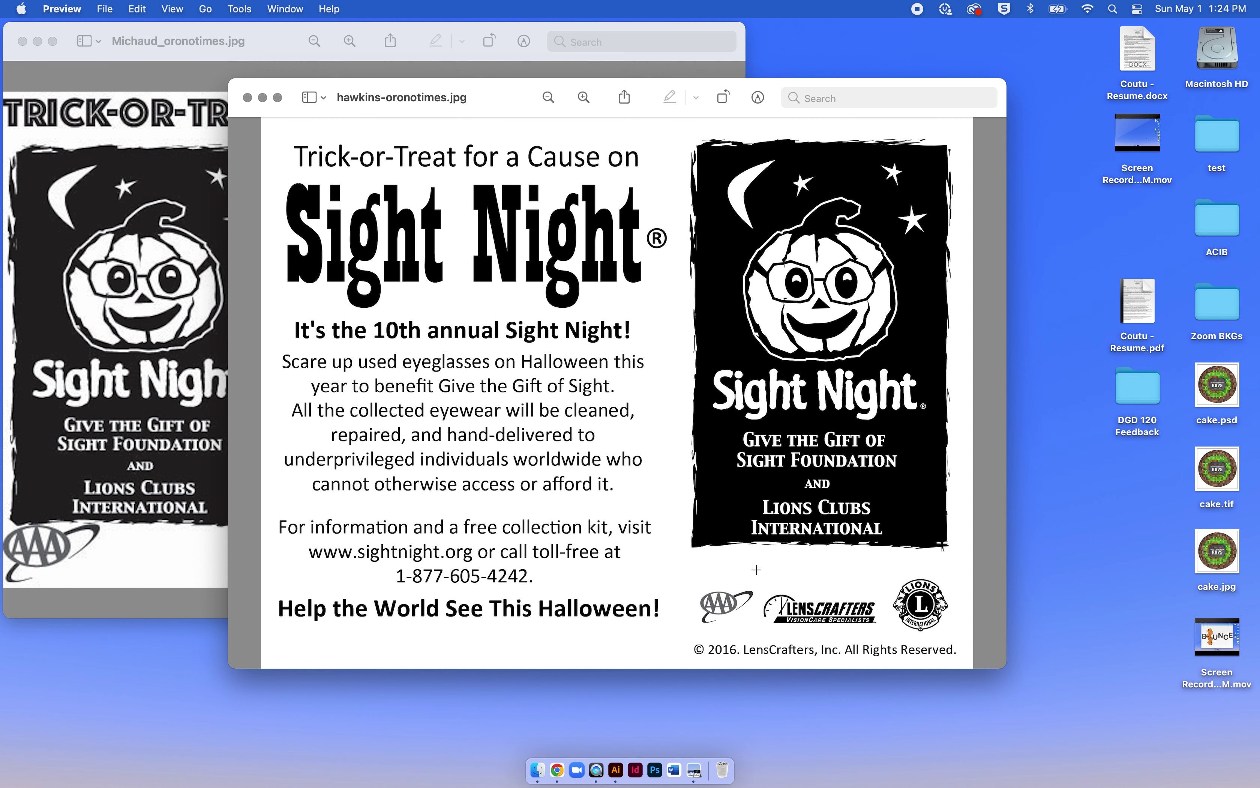
# Bring the ad with the outlined Trick-or-Treat headline forward, move its window toward the centre and examine its text close up.
pyautogui.click(96, 291)
pyautogui.moveTo(278, 35); pyautogui.dragTo(422, 76)
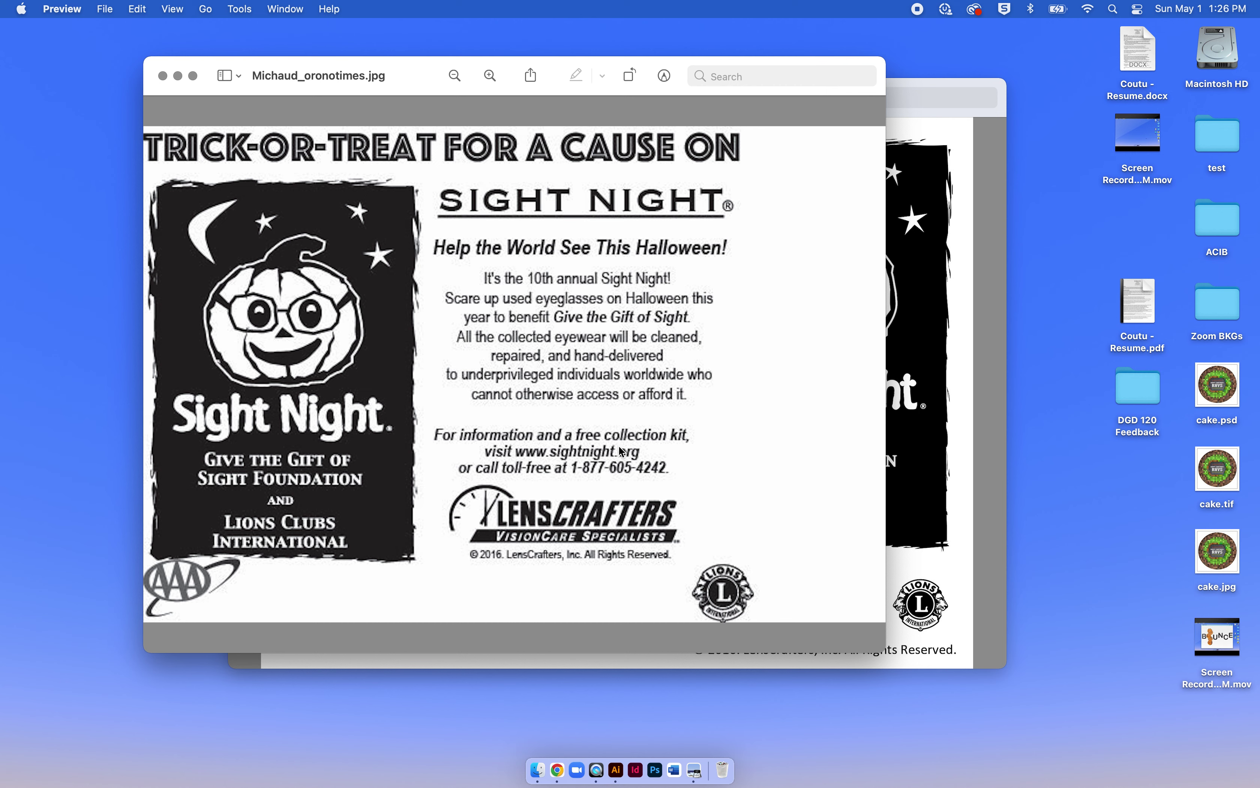
pyautogui.press('super+plus')
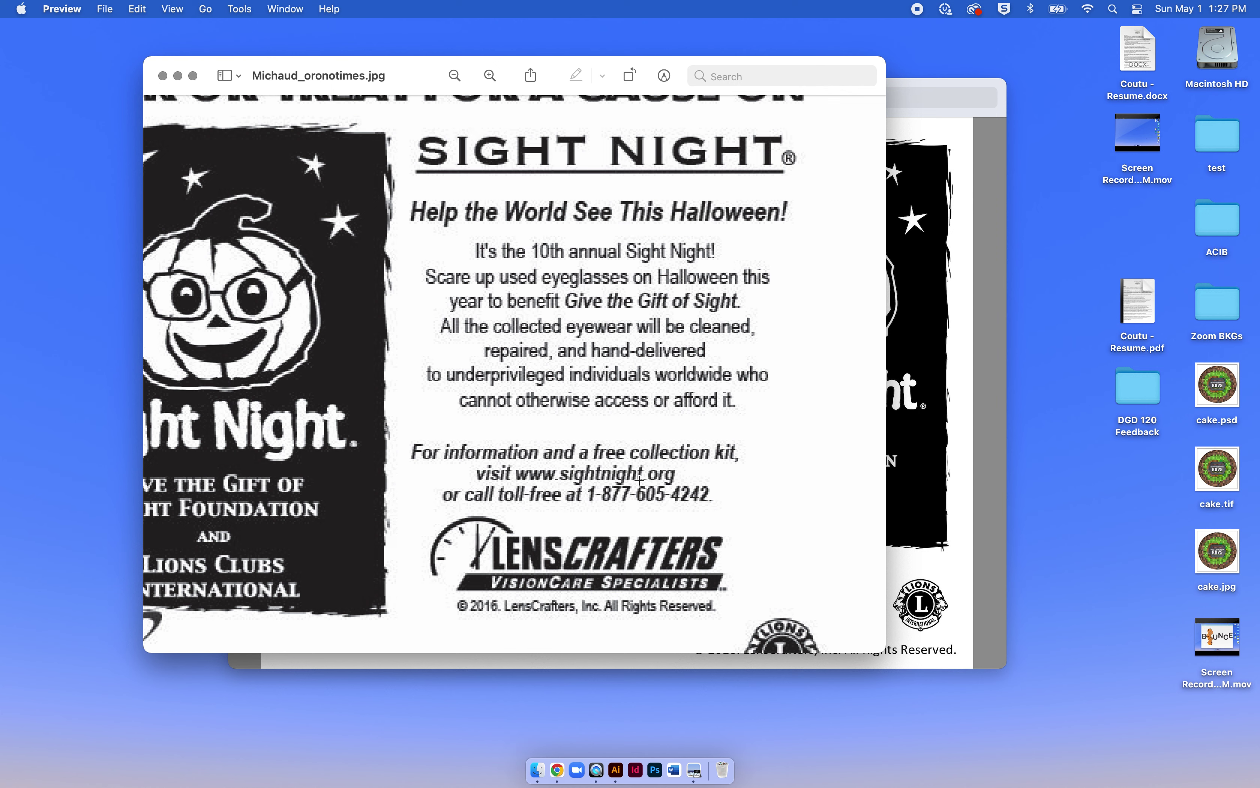
pyautogui.press('super+minus')
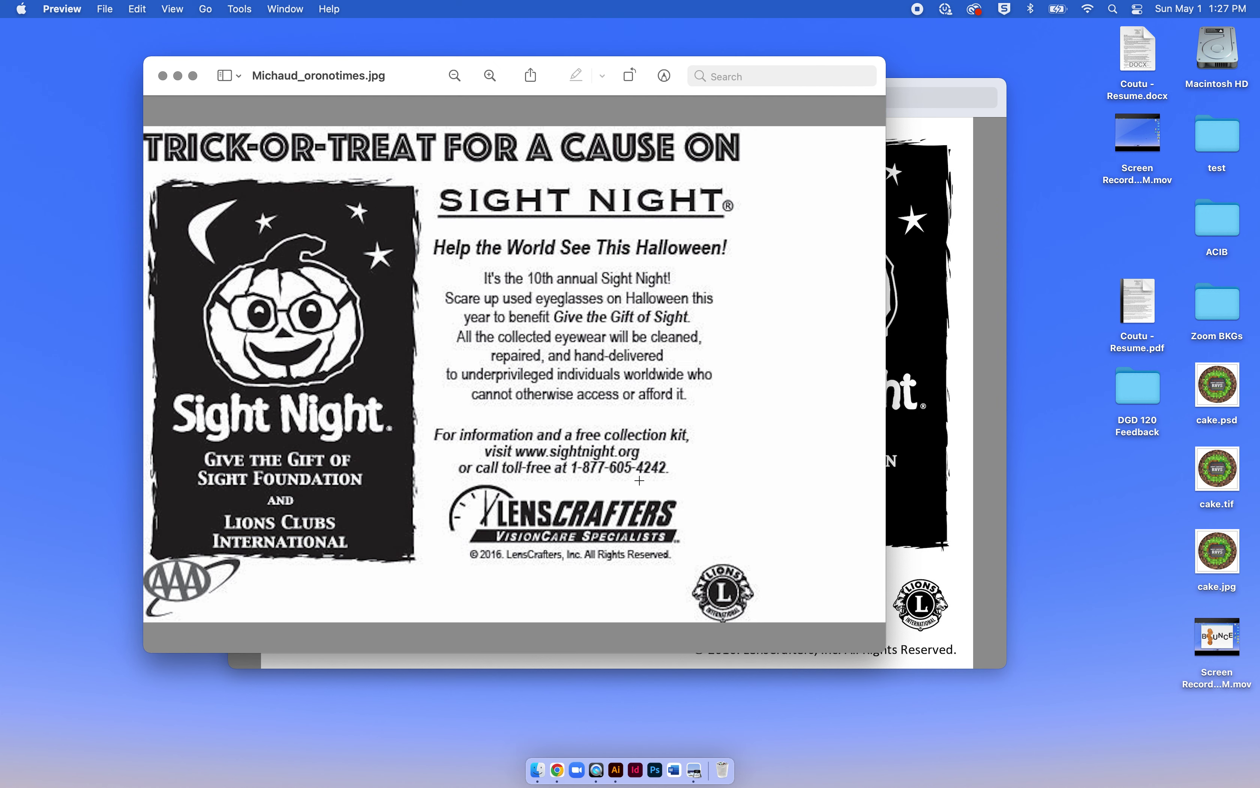